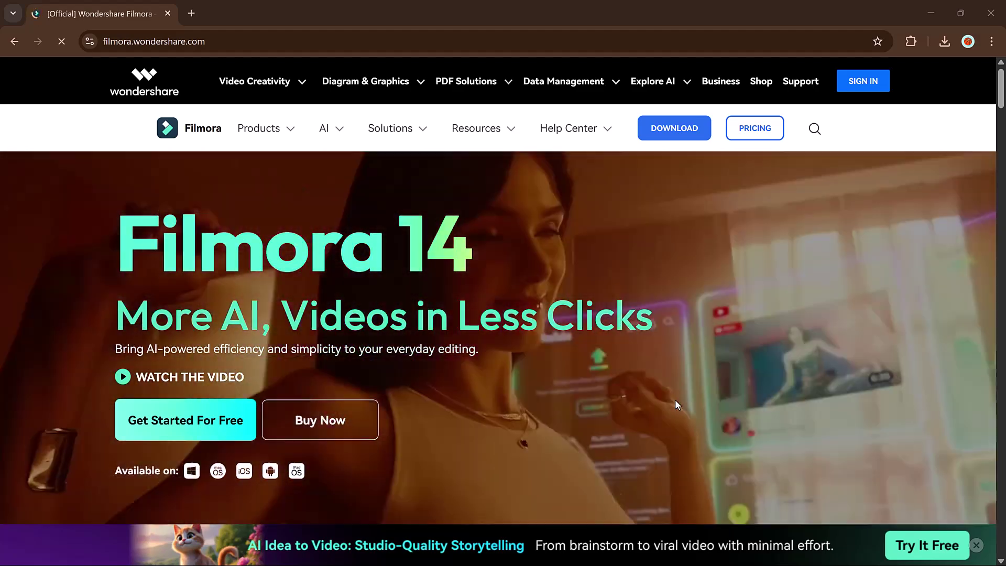
scroll(655, 365, down, 1)
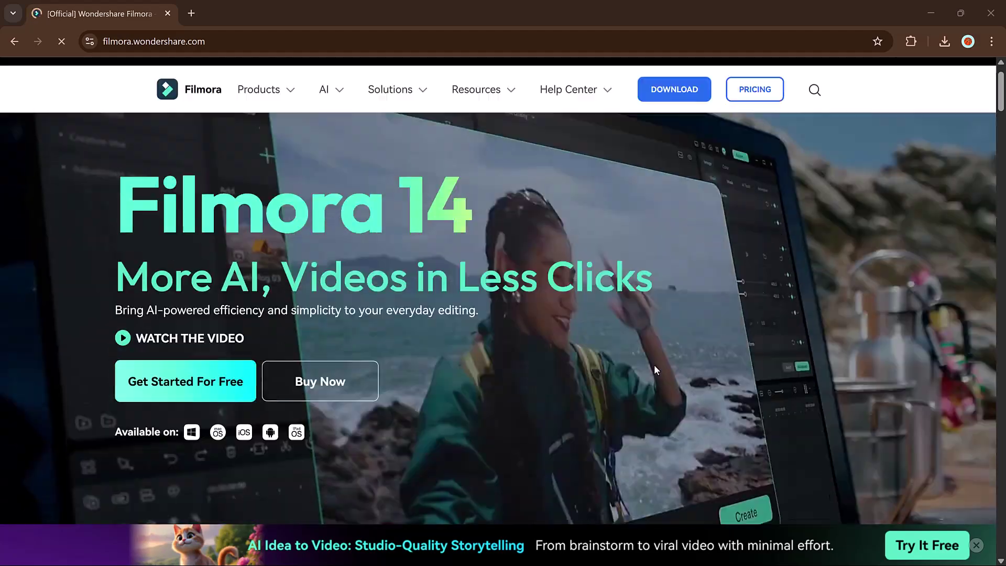
scroll(654, 364, down, 5)
scroll(655, 360, down, 5)
scroll(521, 327, down, 3)
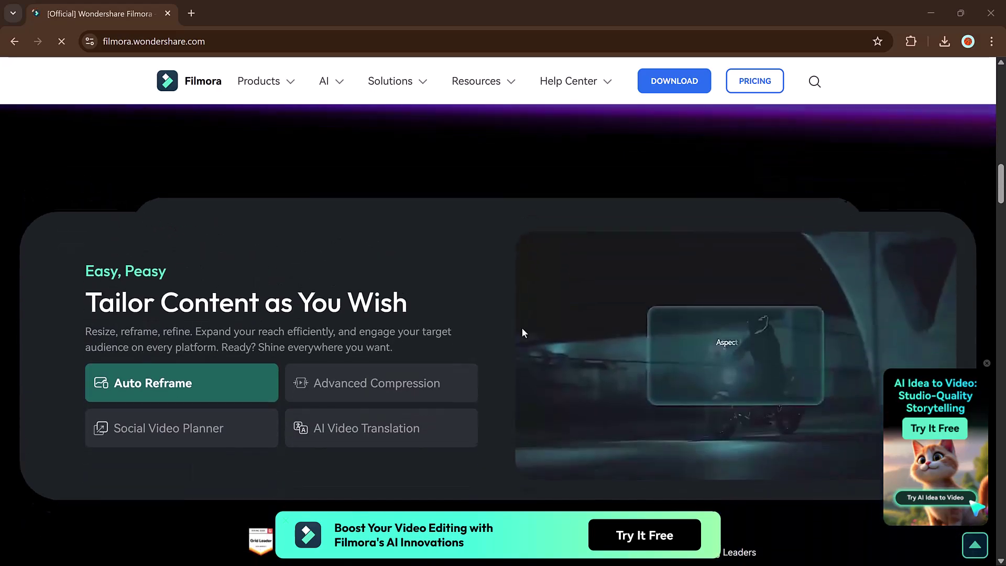
scroll(522, 329, down, 1)
scroll(522, 328, down, 5)
scroll(522, 327, down, 2)
scroll(523, 325, down, 2)
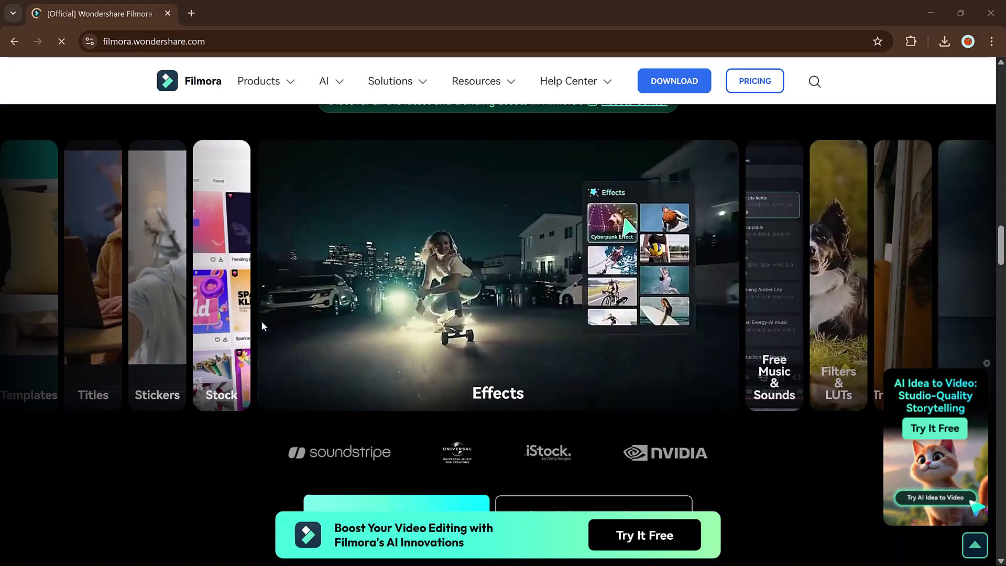
scroll(760, 332, down, 4)
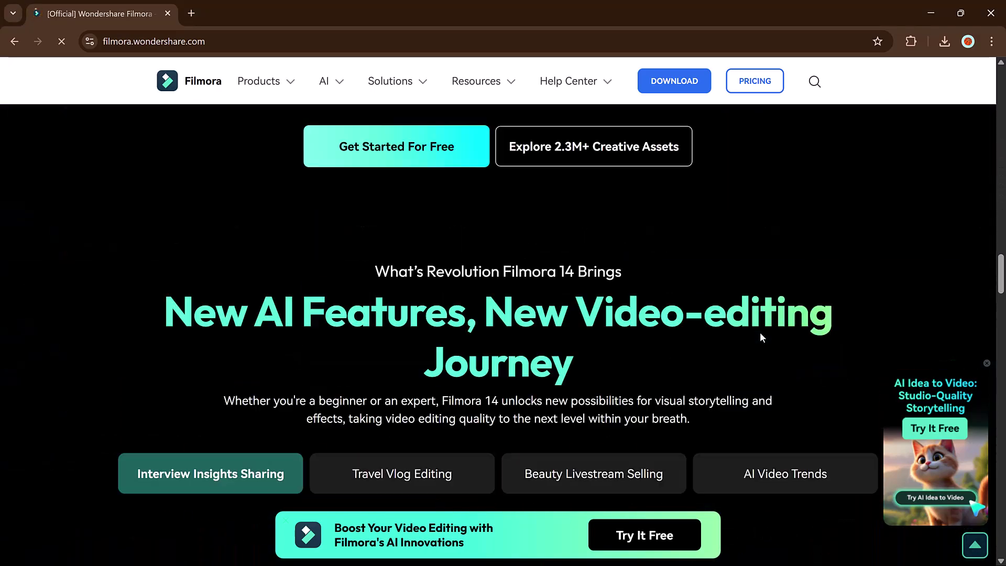
scroll(760, 337, down, 1)
scroll(430, 271, down, 3)
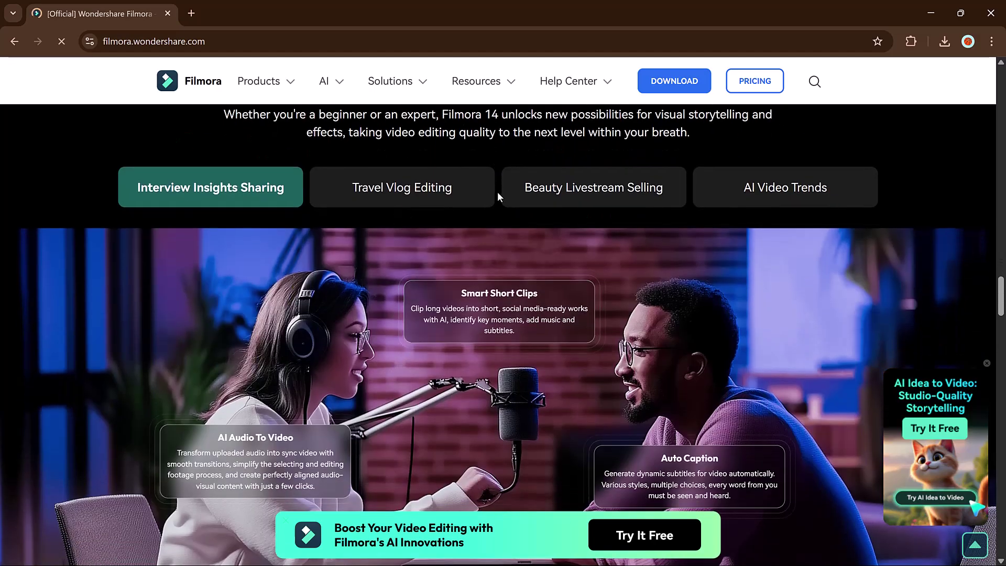
Browse the homepage examples: Travel Vlog, Beauty Livestream, AI Video Trends, then Interview Insights
click(491, 196)
click(537, 195)
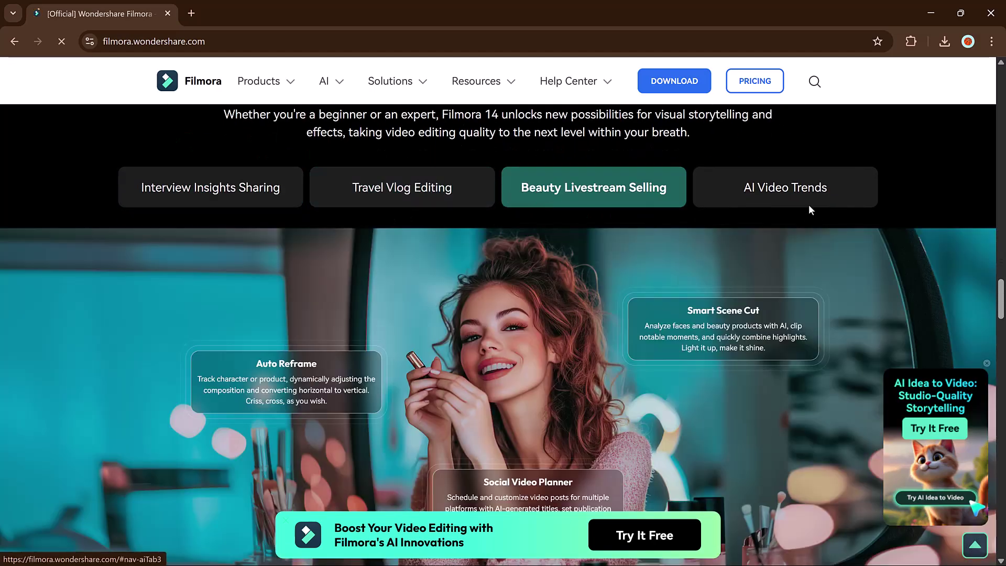
click(801, 196)
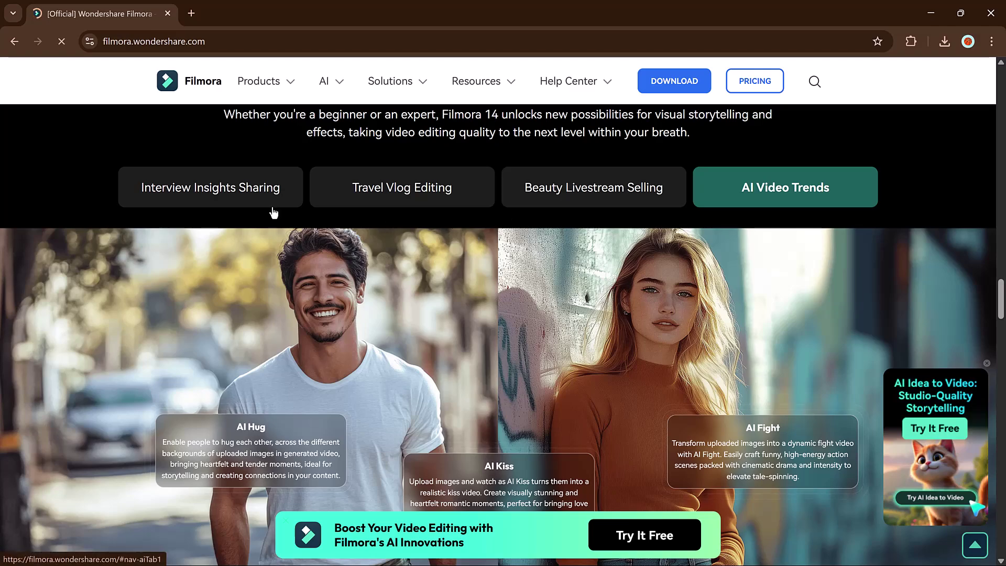
click(268, 201)
scroll(537, 303, down, 3)
scroll(537, 303, down, 3)
scroll(537, 303, down, 2)
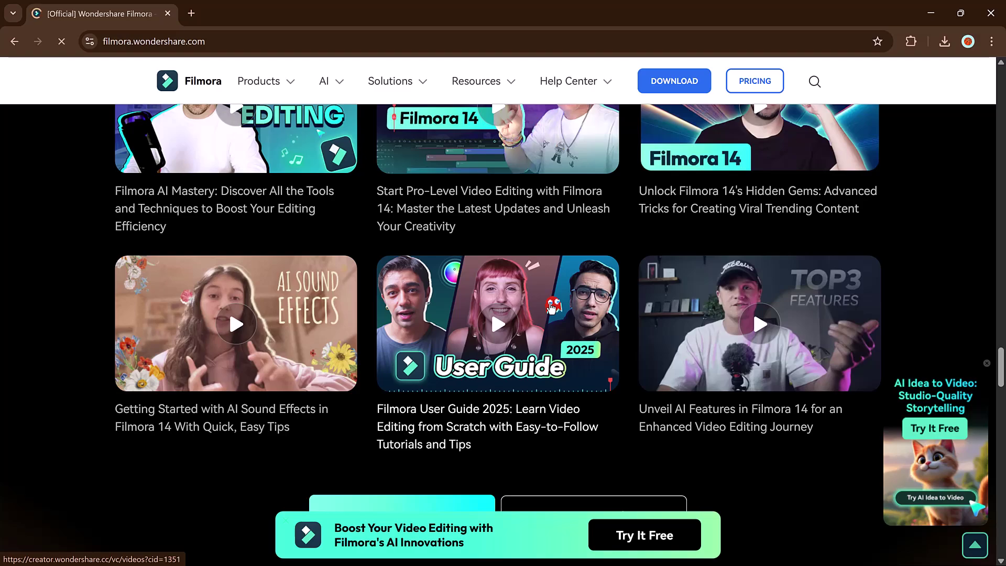
scroll(552, 307, down, 2)
scroll(585, 289, down, 5)
scroll(581, 290, down, 2)
scroll(579, 291, up, 5)
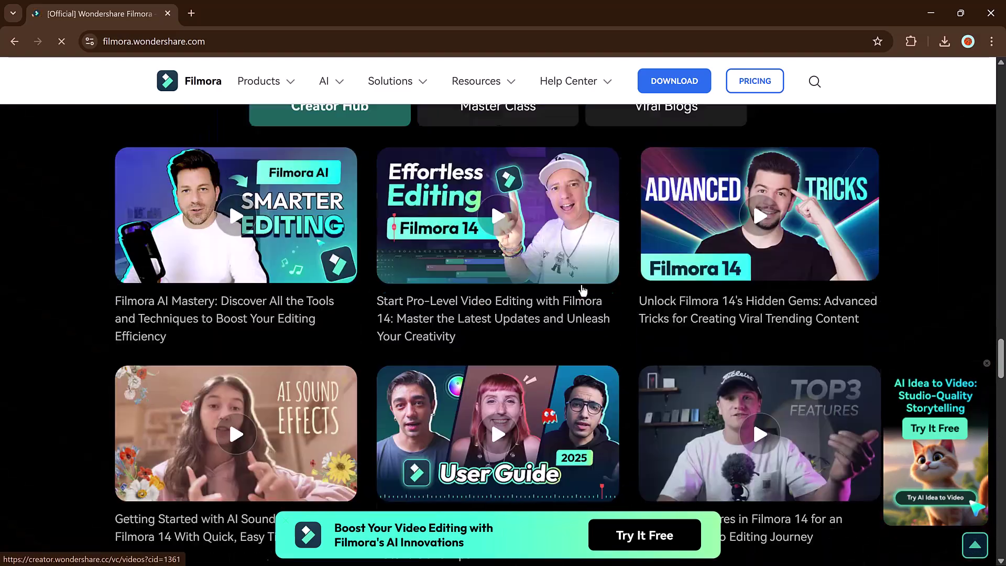
scroll(578, 289, up, 5)
scroll(577, 287, up, 5)
scroll(576, 285, up, 5)
scroll(487, 252, up, 5)
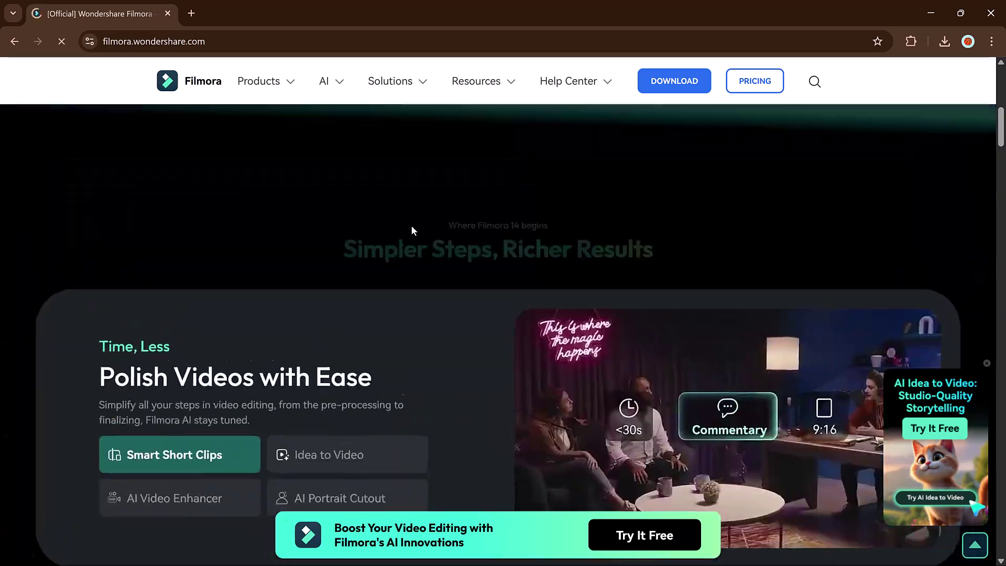
scroll(412, 226, up, 5)
scroll(401, 314, up, 2)
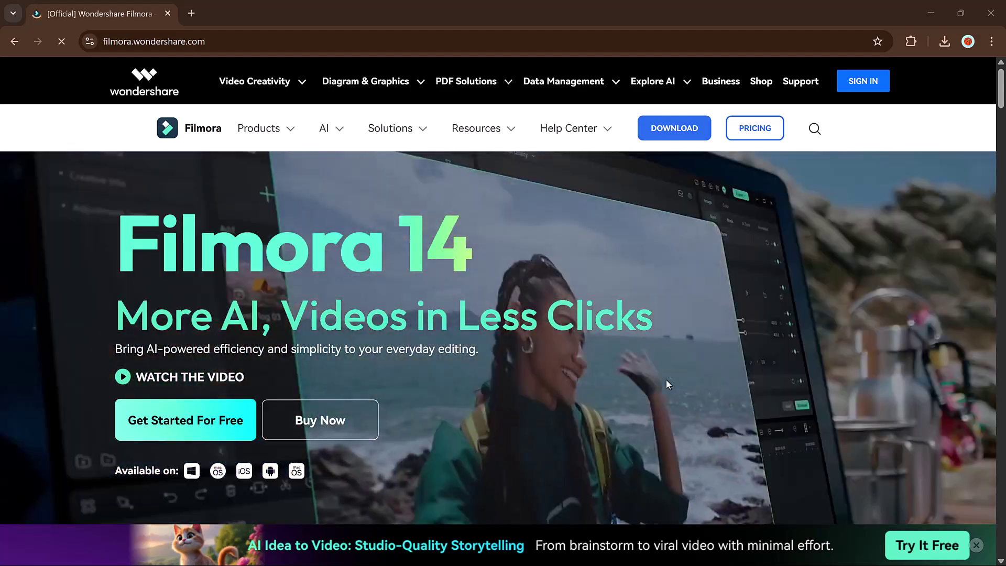
scroll(665, 380, down, 5)
scroll(654, 361, down, 5)
scroll(521, 326, down, 3)
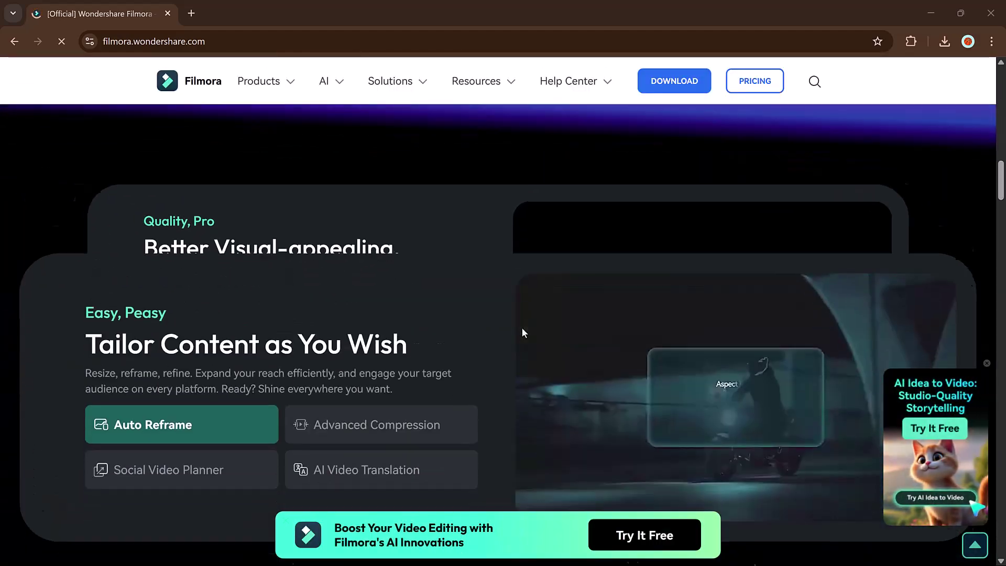
scroll(522, 328, down, 5)
scroll(523, 327, down, 2)
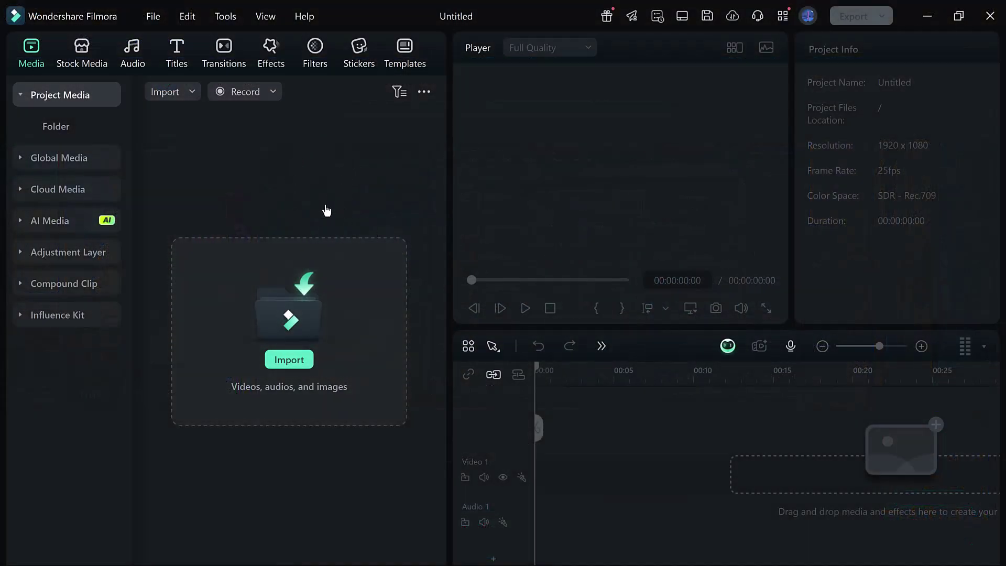
Import the business-man video, place it on Video 1 at 00:00, and scrub to preview
click(288, 361)
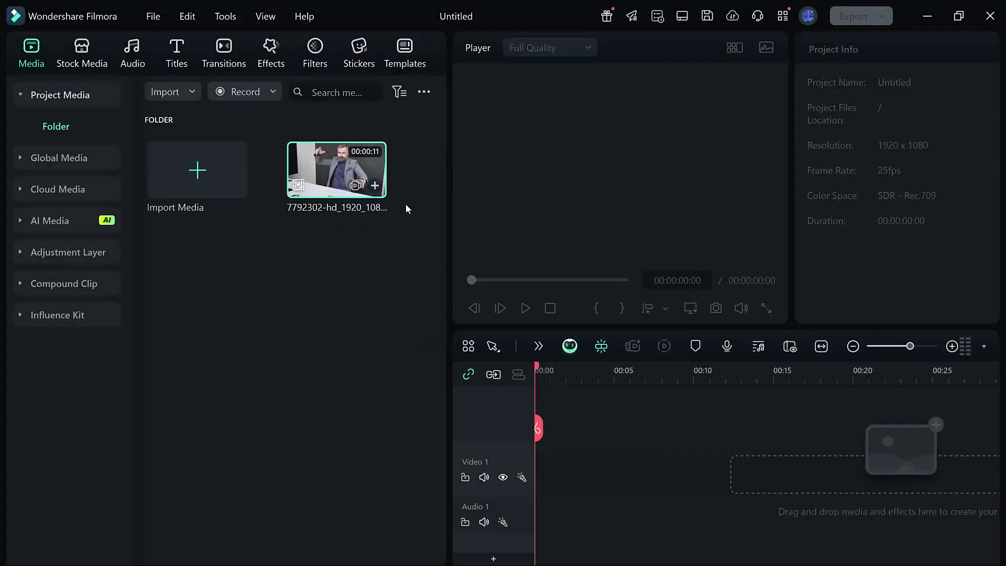
drag(406, 204, 529, 464)
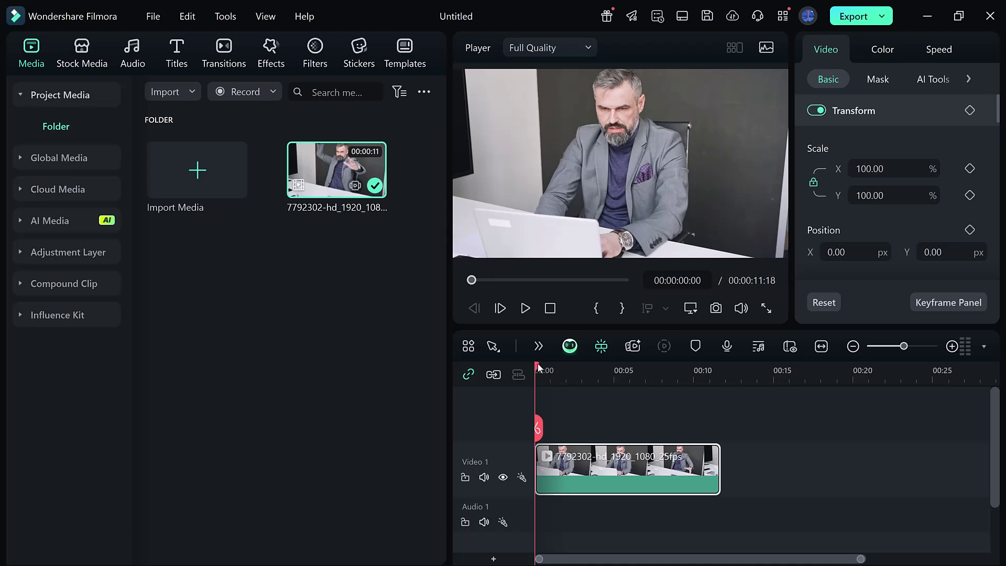
mouse_move(539, 368)
mouse_down()
mouse_move(706, 373)
mouse_move(499, 409)
mouse_up()
Show the Color tab's preset looks for the selected business-man clip
click(885, 61)
scroll(903, 202, down, 3)
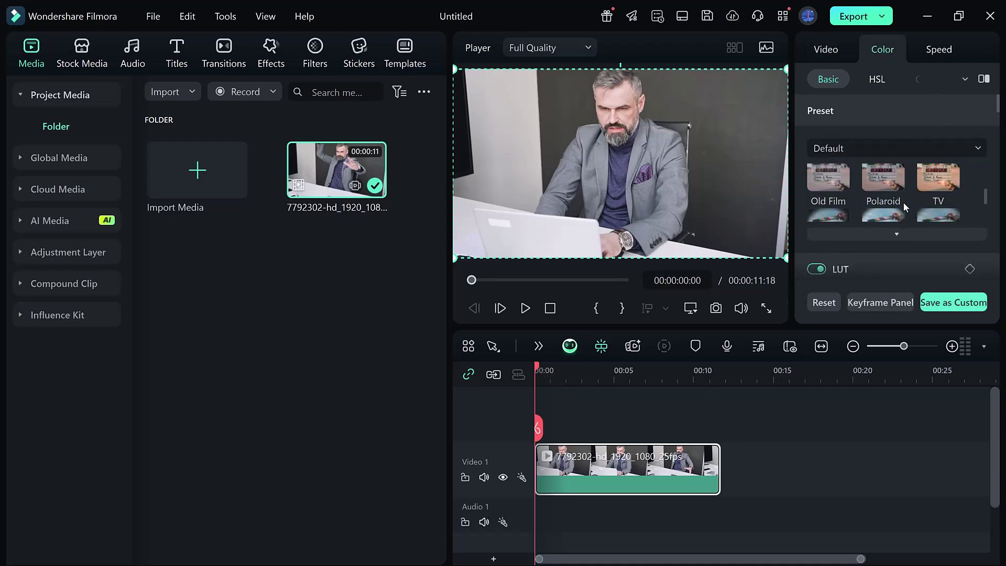
scroll(903, 202, down, 2)
scroll(905, 206, up, 5)
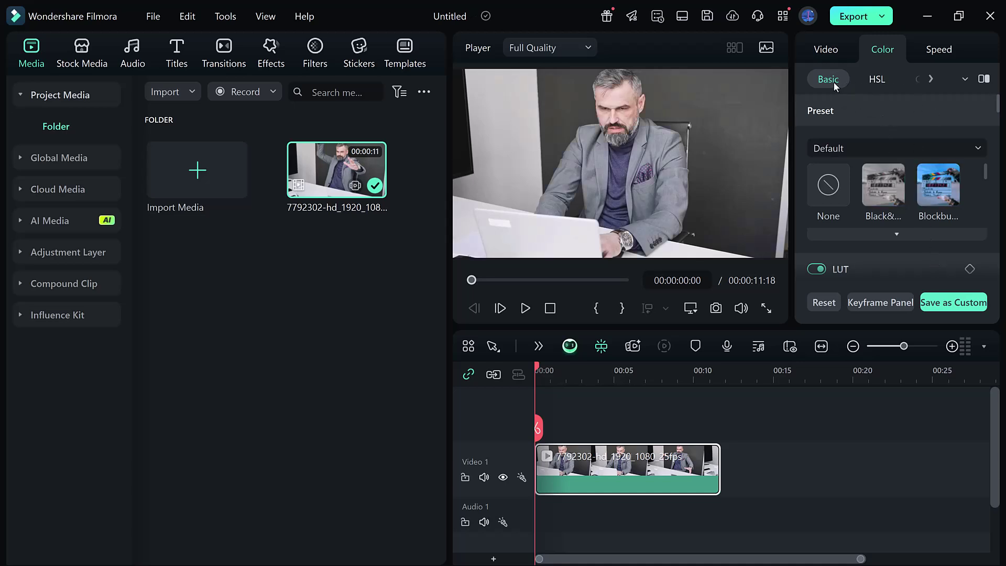
Tint the red tones in HSL to hue 26, saturation -14, luminance 15
click(876, 81)
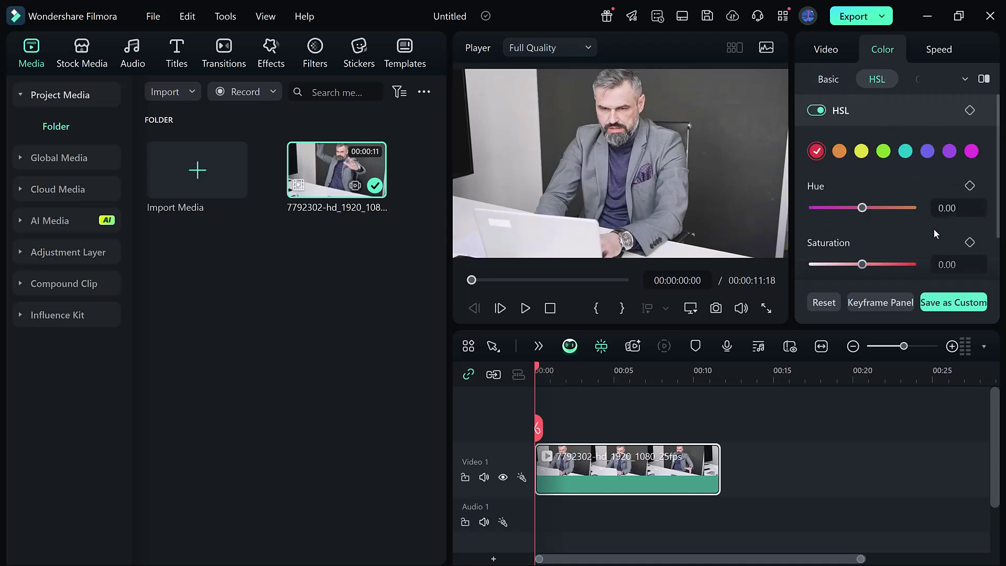
scroll(934, 229, down, 1)
scroll(934, 233, up, 1)
scroll(918, 190, down, 1)
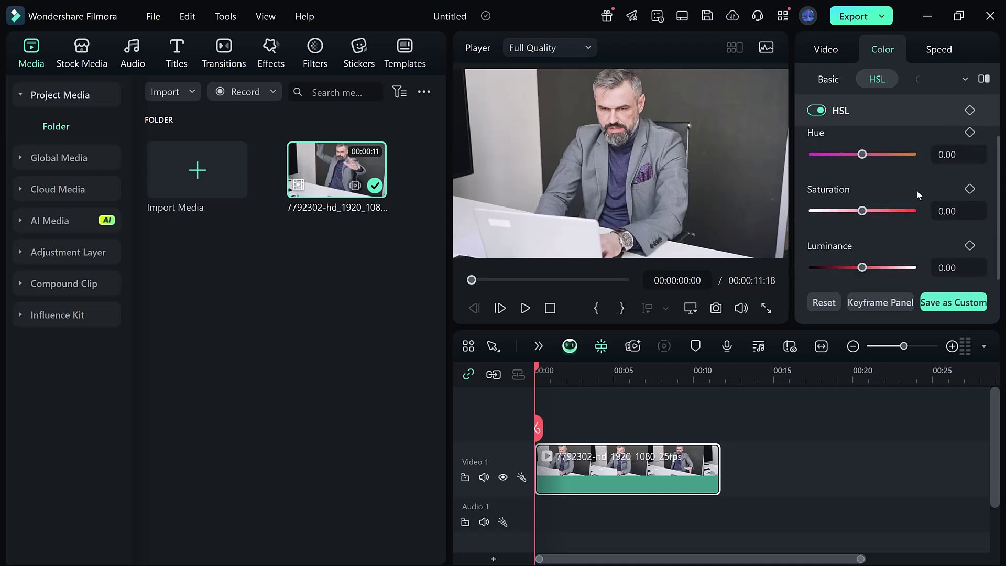
click(893, 305)
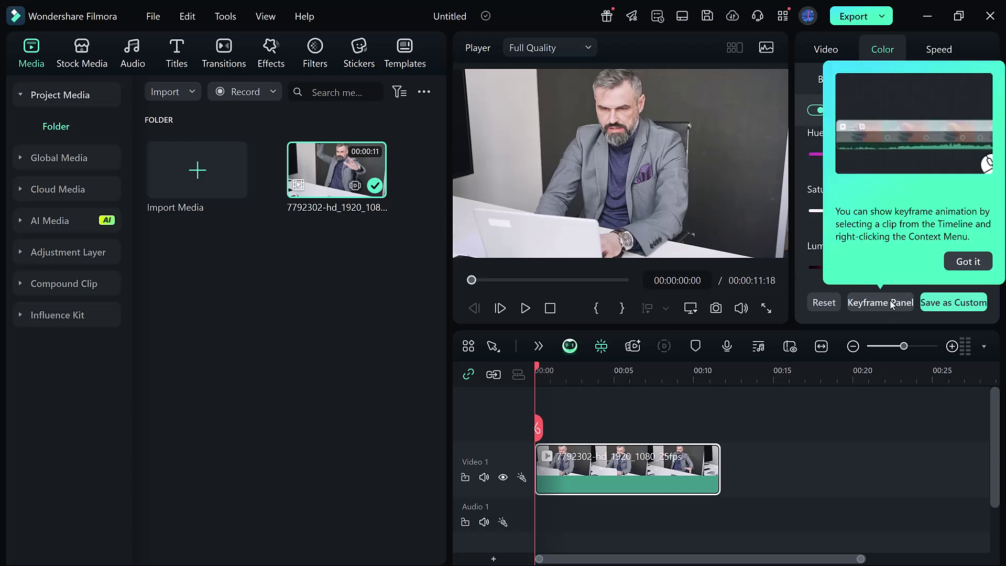
click(969, 262)
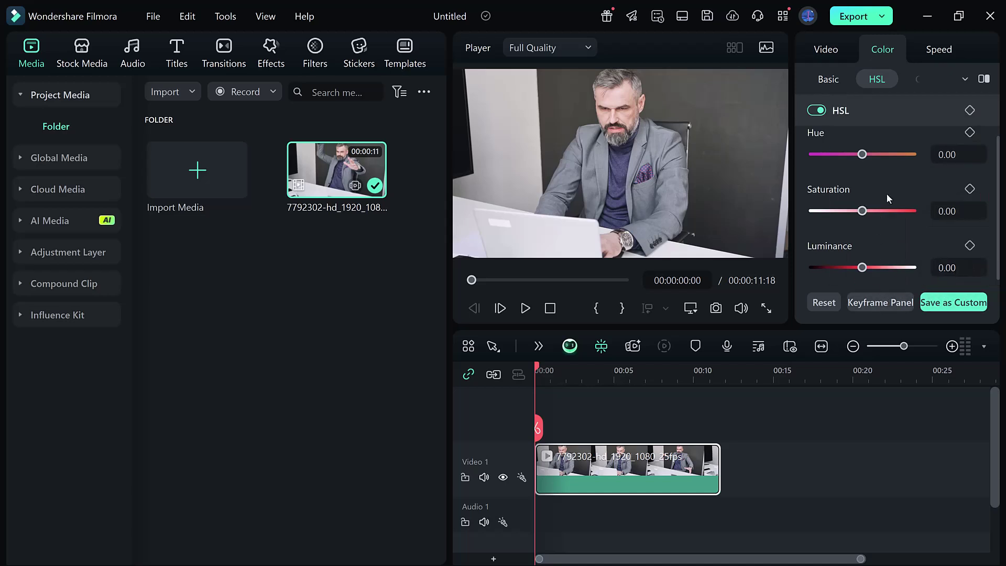
scroll(887, 193, up, 1)
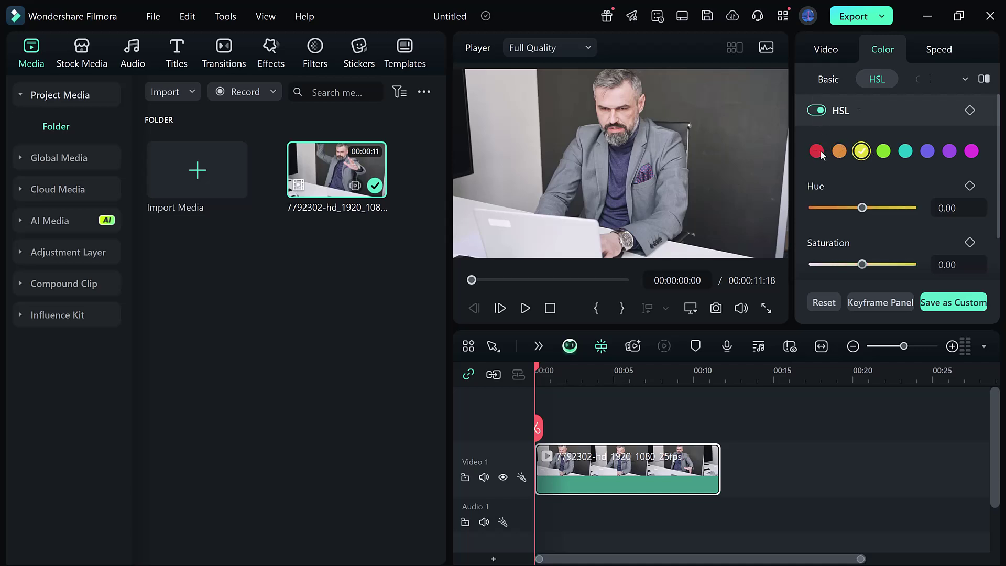
click(818, 151)
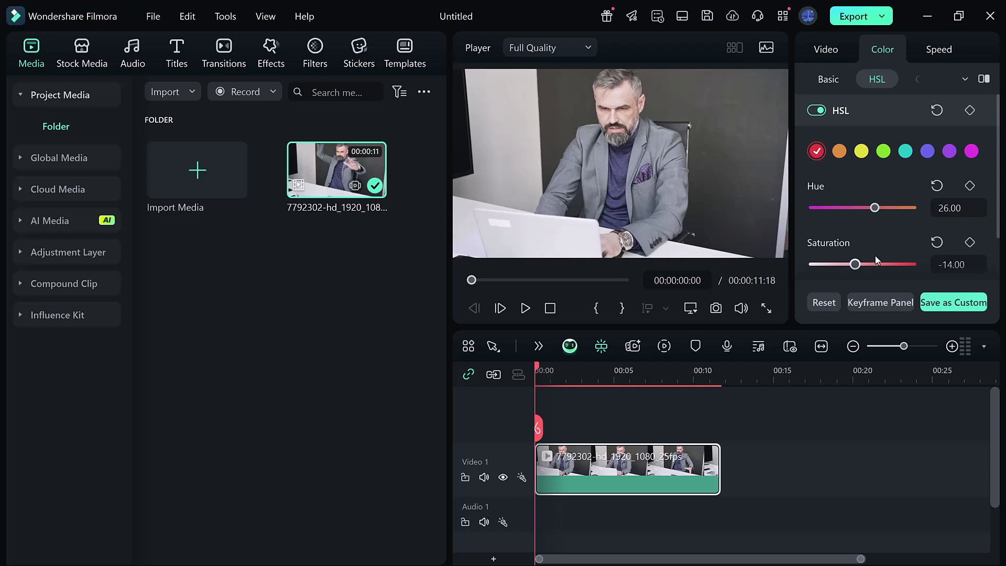
scroll(878, 260, down, 2)
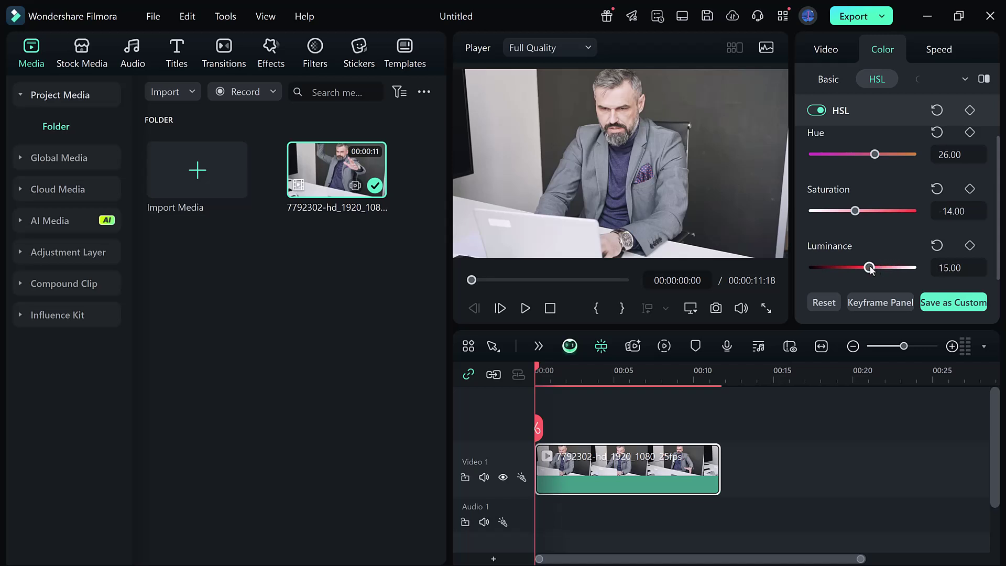
scroll(870, 238, up, 2)
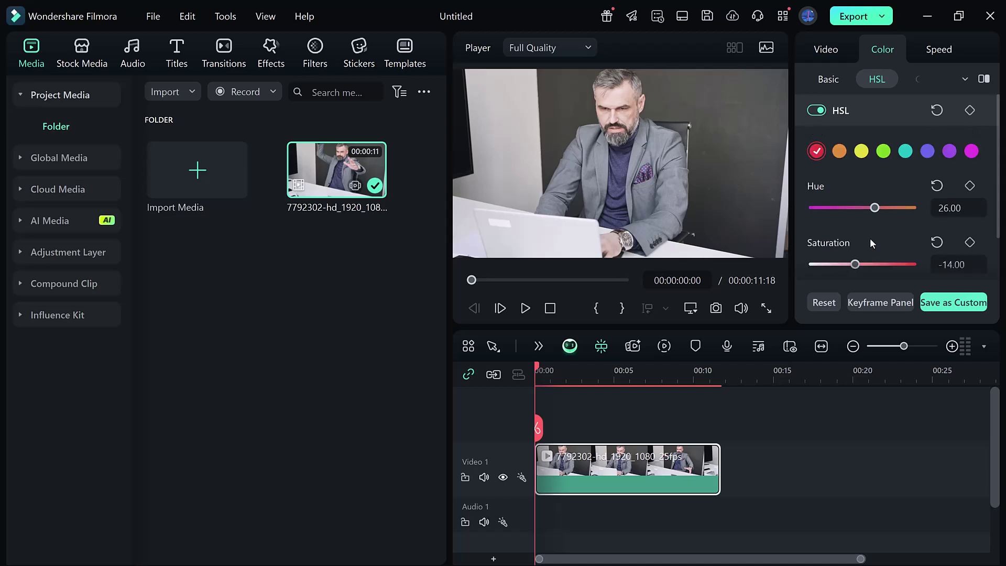
Raise the luminance curve to brighten the clip, then set Color Wheels Highlights to -1.00
click(914, 77)
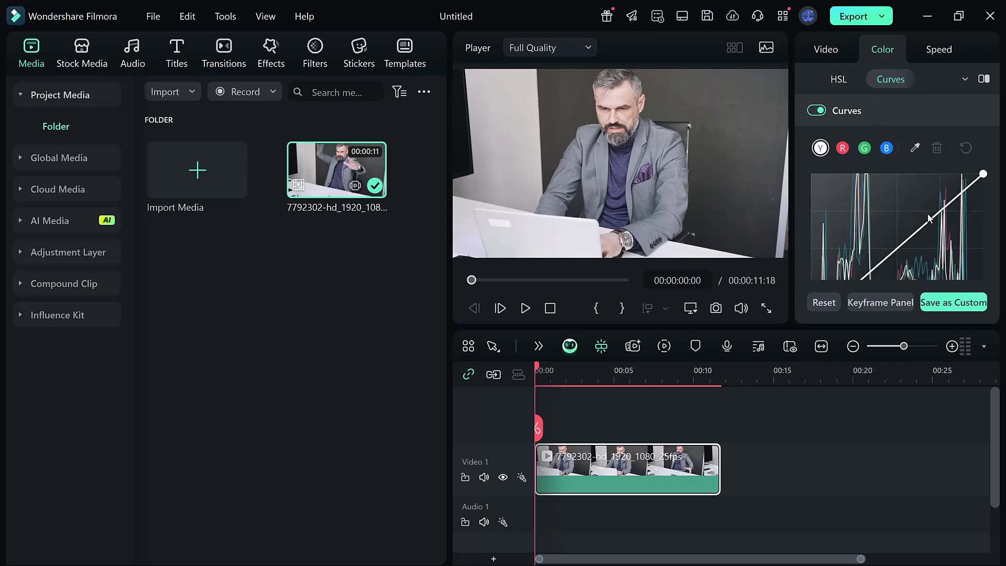
drag(929, 220, 923, 201)
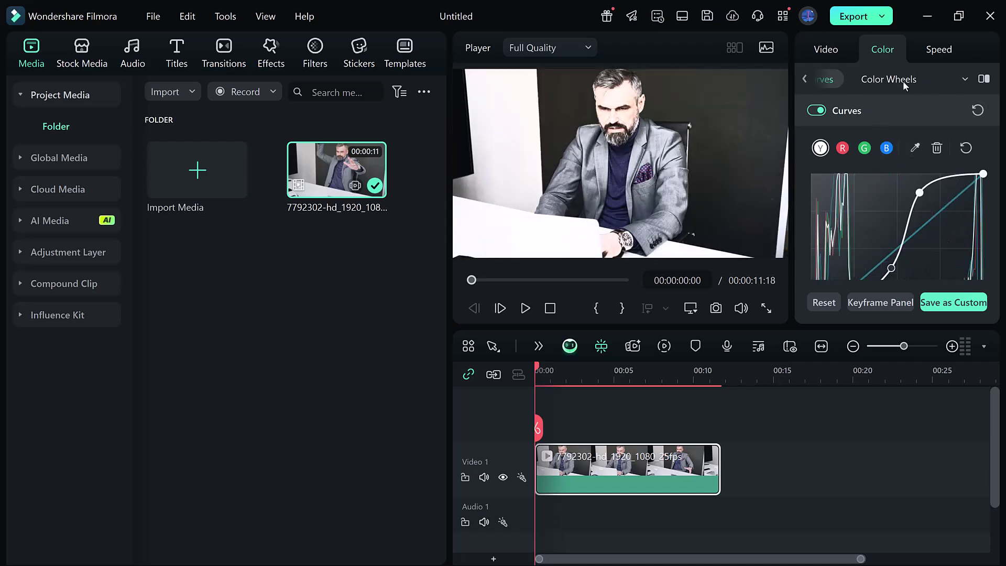
click(904, 81)
scroll(894, 200, down, 3)
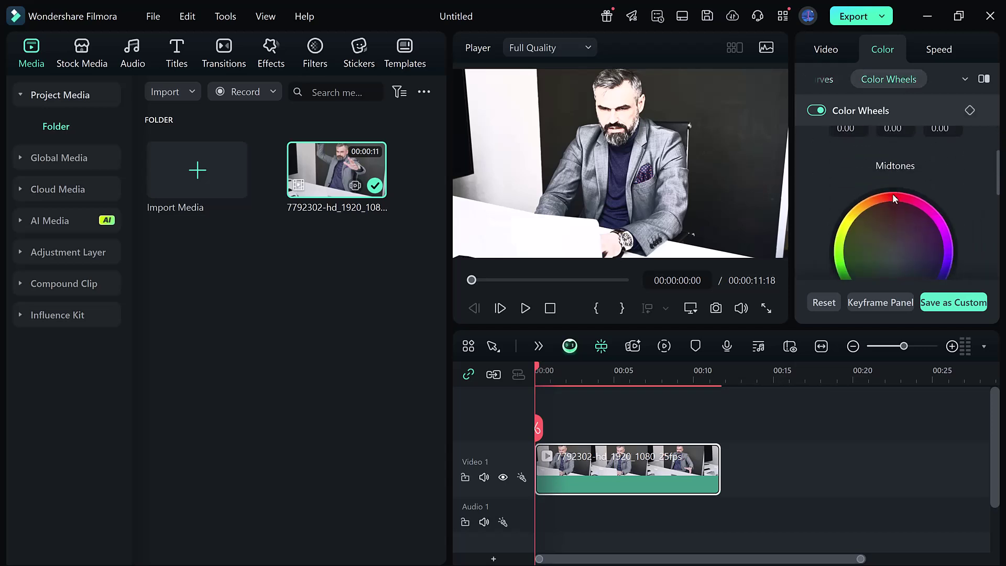
scroll(894, 200, up, 1)
scroll(879, 179, up, 2)
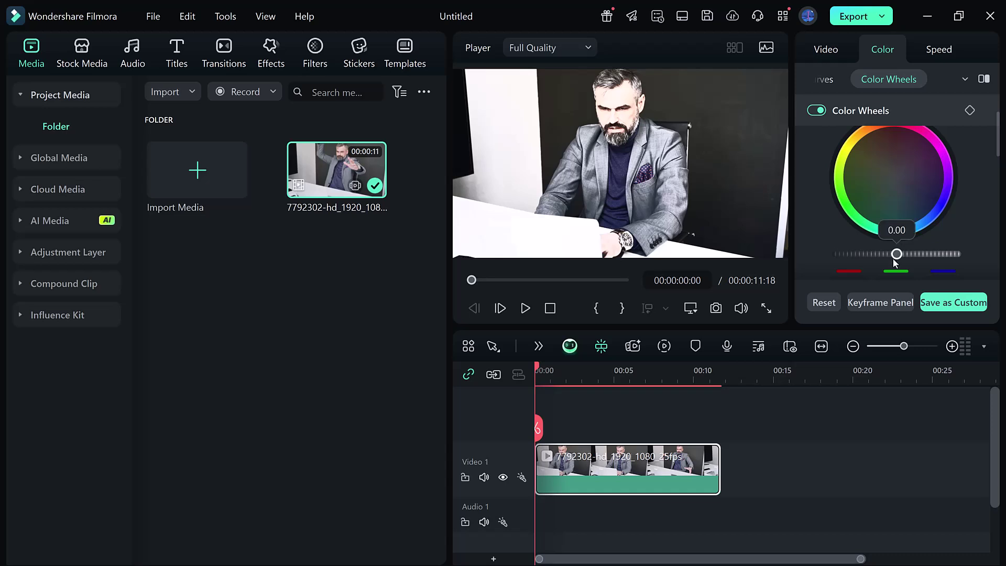
mouse_move(897, 254)
mouse_down()
mouse_move(798, 186)
mouse_move(756, 189)
mouse_up()
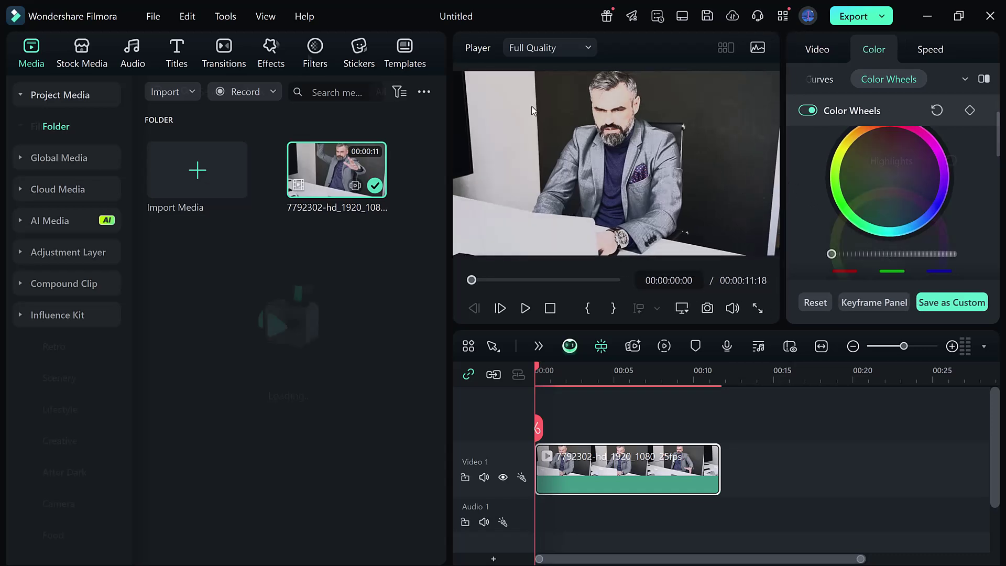
Download the Bluish Grey filter from the Basic filters library
click(315, 54)
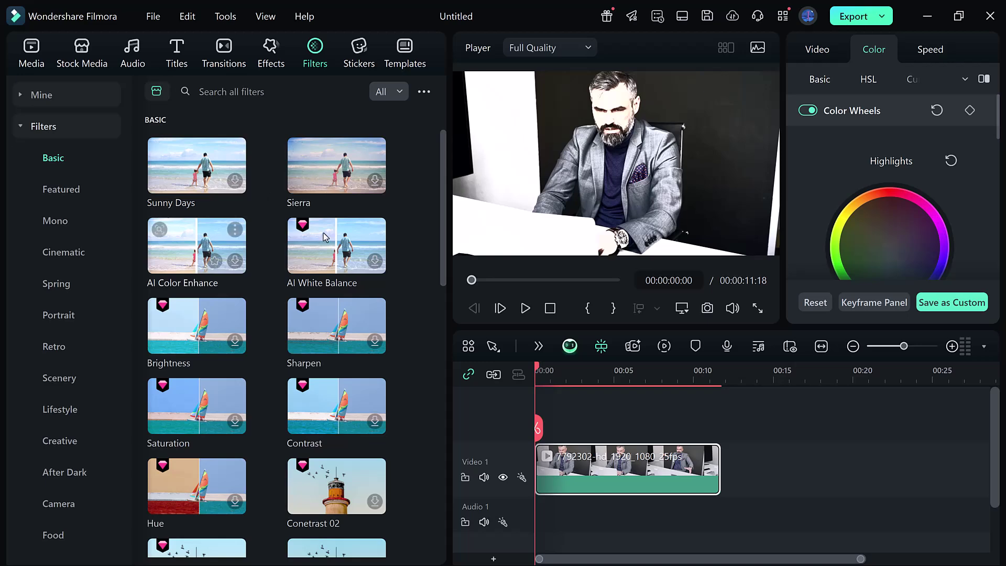
scroll(232, 241, down, 1)
scroll(233, 247, down, 4)
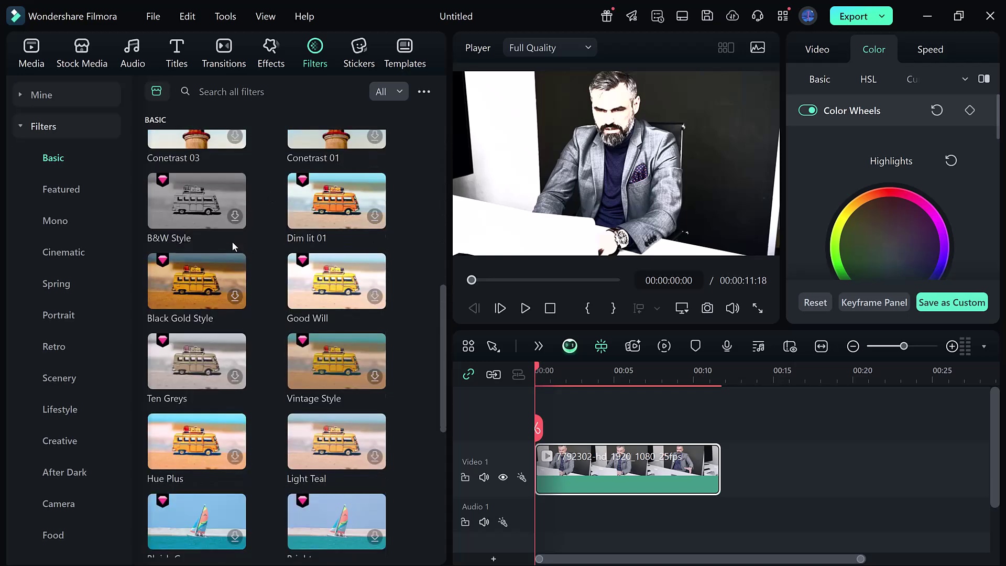
scroll(233, 246, down, 4)
scroll(233, 246, down, 1)
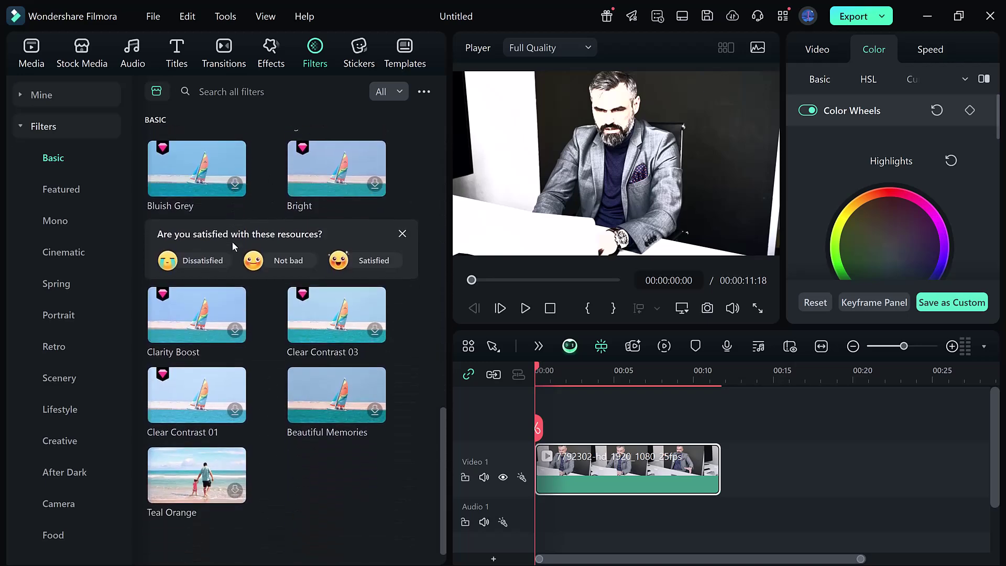
click(296, 263)
scroll(204, 397, up, 3)
click(205, 397)
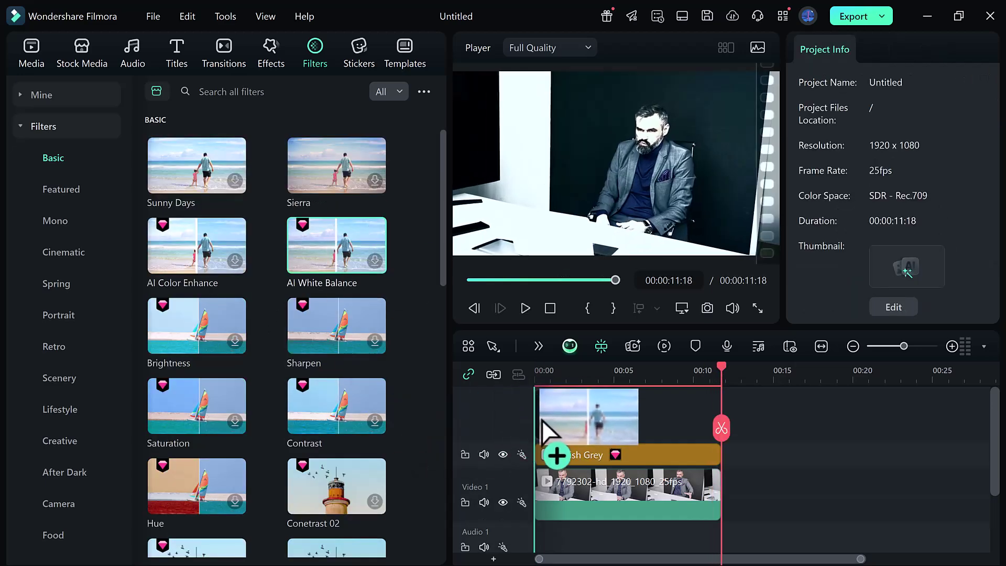
Remove the AI White Balance layer and set Bluish Grey opacity to 70%
drag(328, 252, 542, 421)
drag(710, 456, 720, 455)
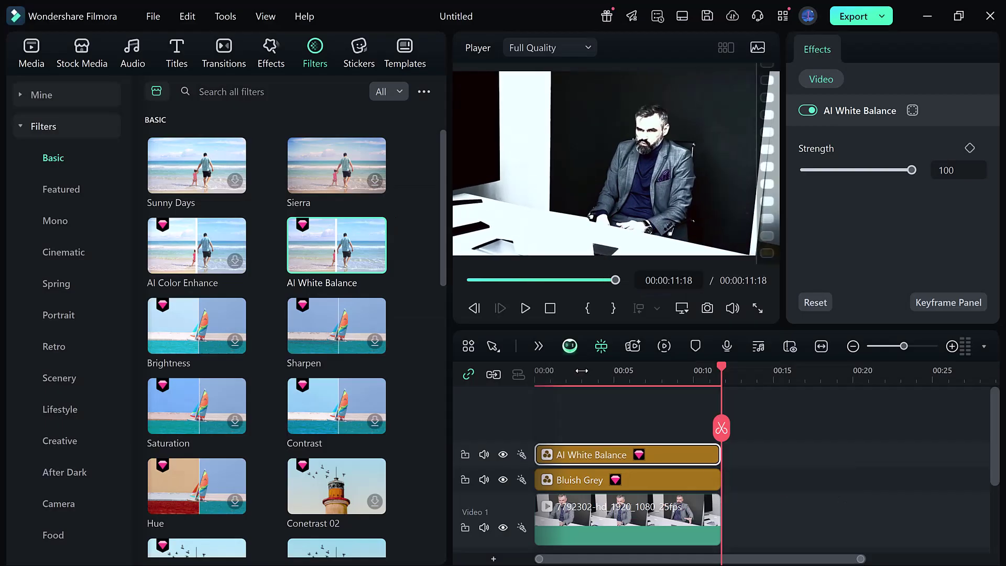
drag(582, 370, 584, 371)
key(space)
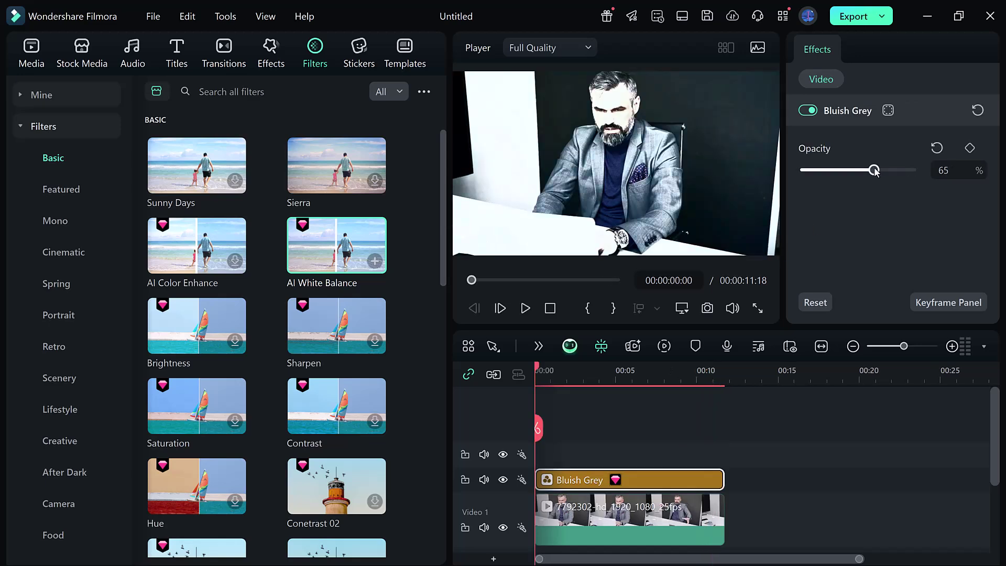
drag(879, 191, 881, 187)
Add the Trending Slow Zoom effect above the clip and preview it
click(281, 57)
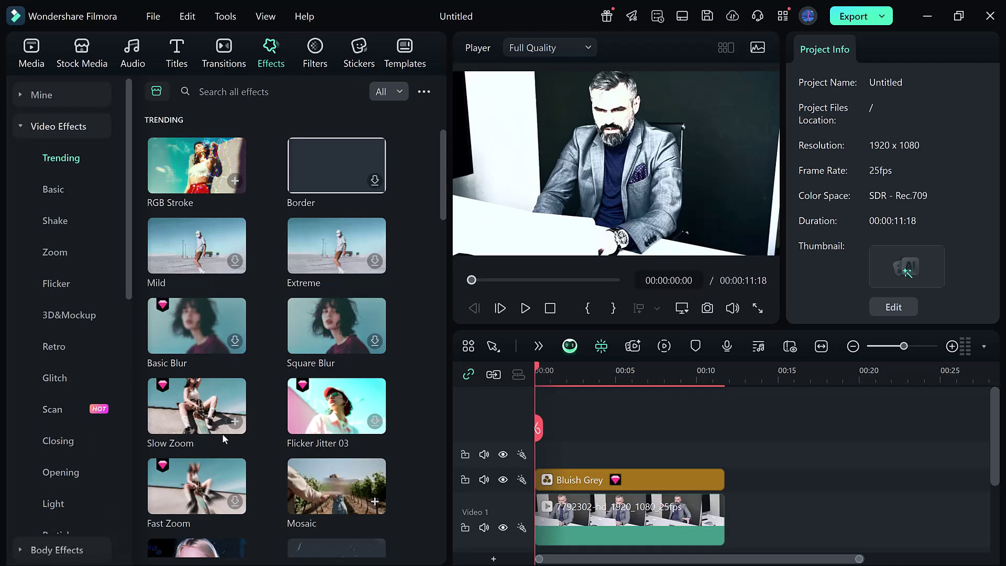
mouse_move(197, 406)
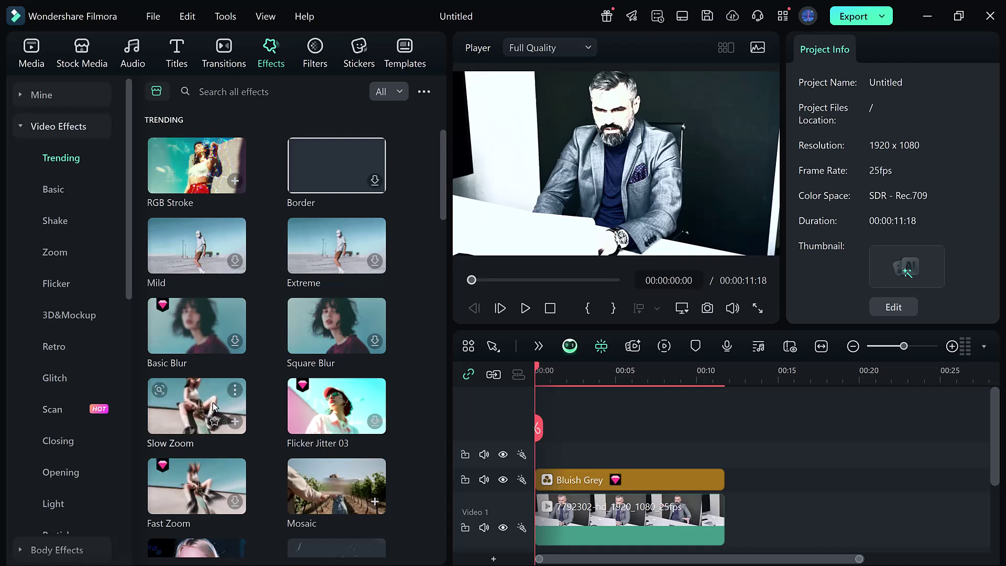
mouse_move(212, 382)
mouse_down()
mouse_move(763, 458)
mouse_move(726, 456)
mouse_up()
click(527, 308)
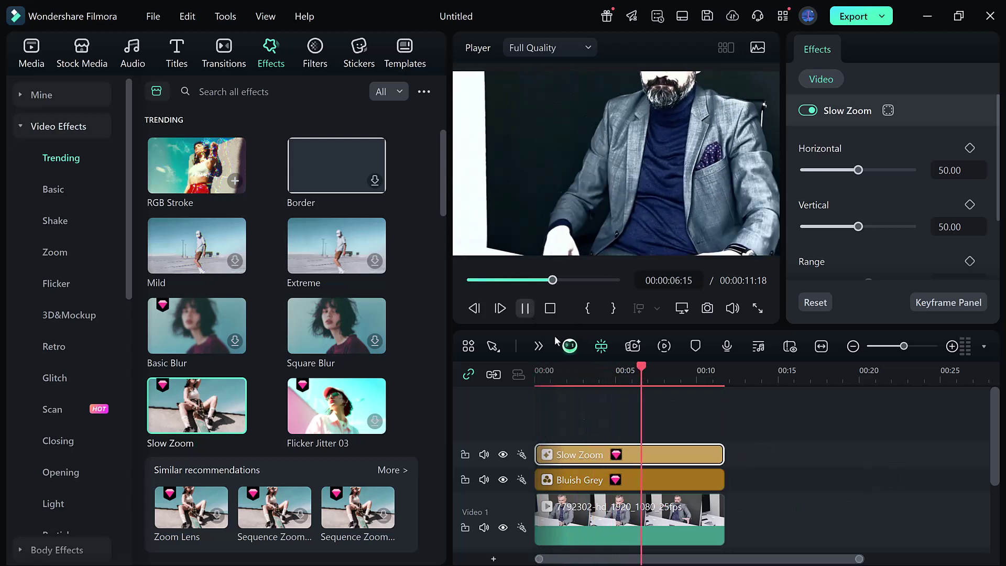
Tune Slow Zoom to horizontal 66.91, vertical 62.50, range 58.82, speed 58.82
mouse_move(858, 171)
mouse_down()
mouse_move(820, 170)
mouse_move(877, 170)
mouse_up()
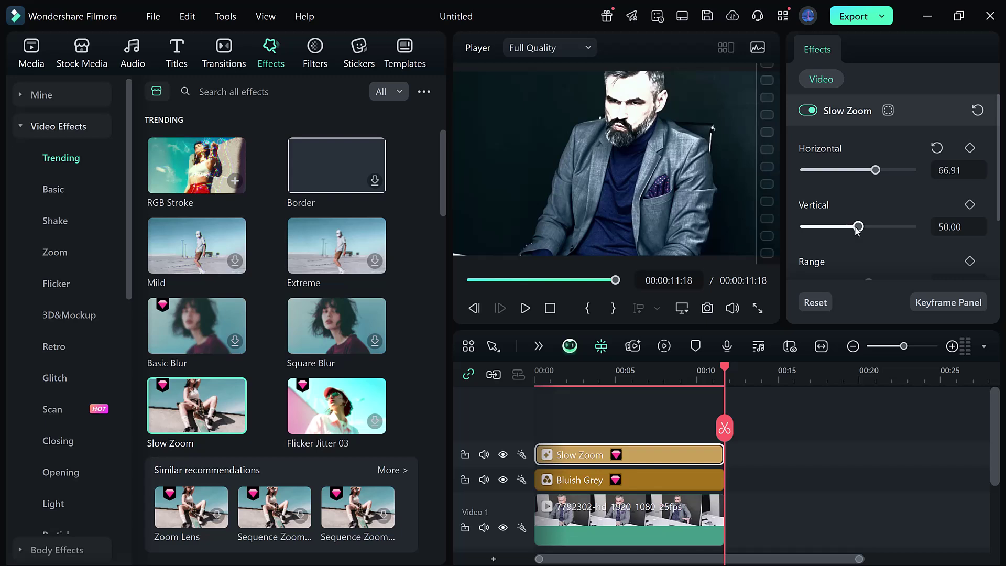
drag(857, 228, 874, 237)
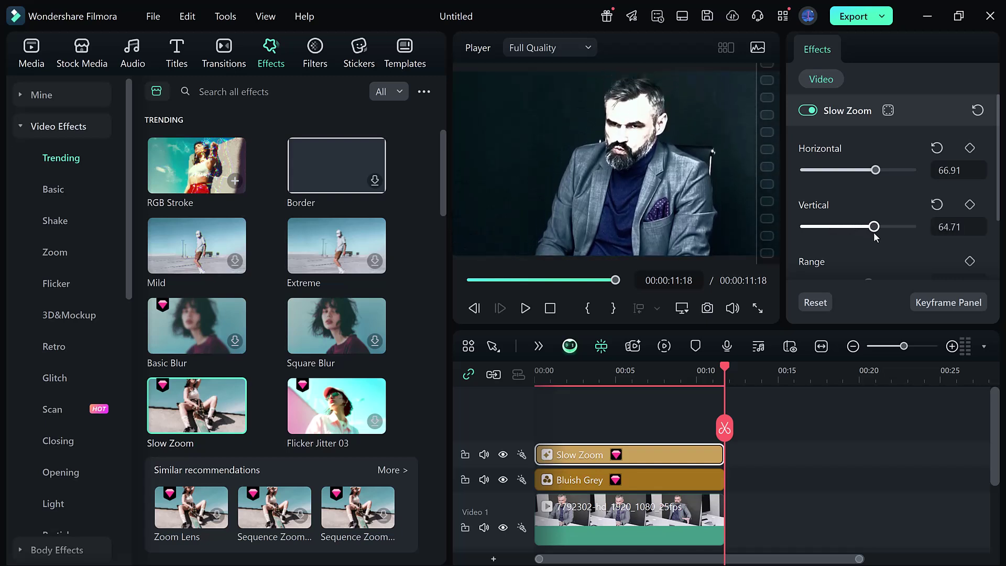
mouse_move(873, 232)
mouse_down()
mouse_move(798, 239)
mouse_move(871, 236)
mouse_up()
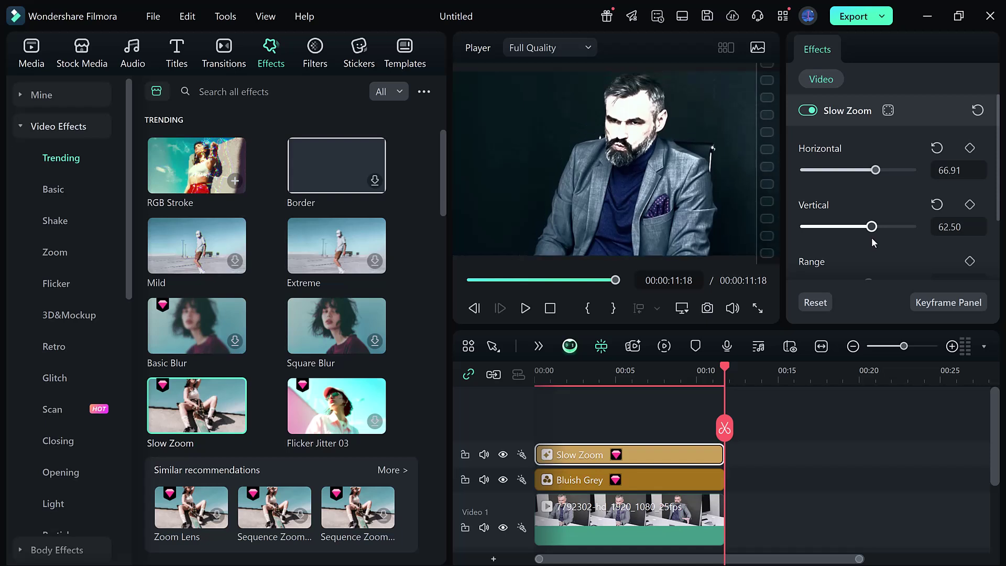
scroll(871, 236, down, 1)
scroll(882, 241, down, 2)
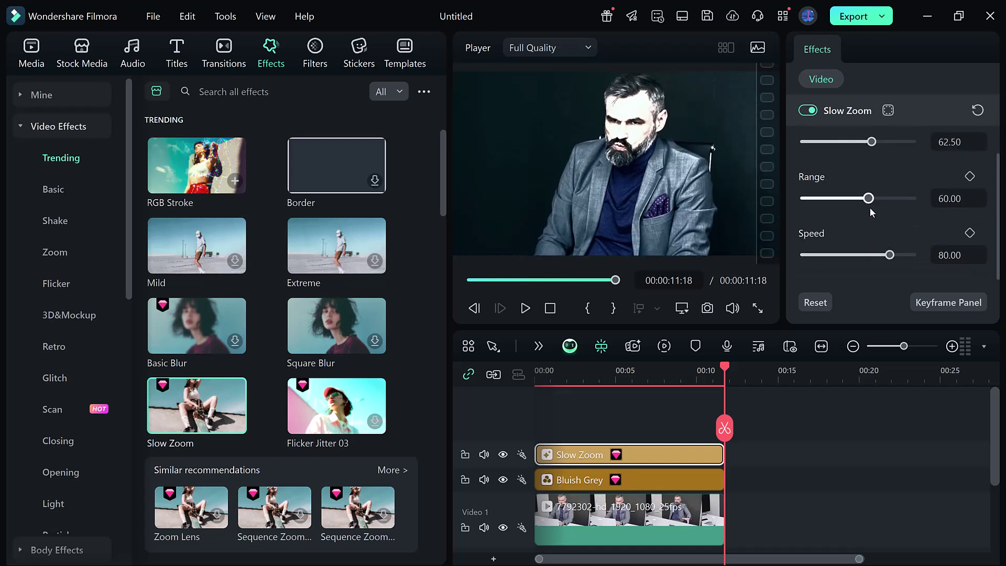
drag(868, 198, 847, 199)
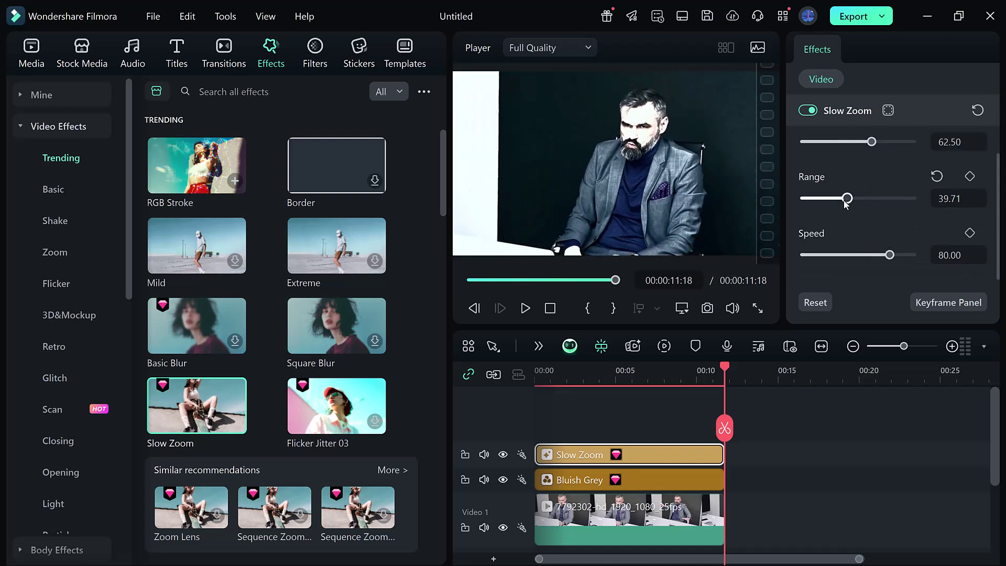
drag(847, 199, 864, 208)
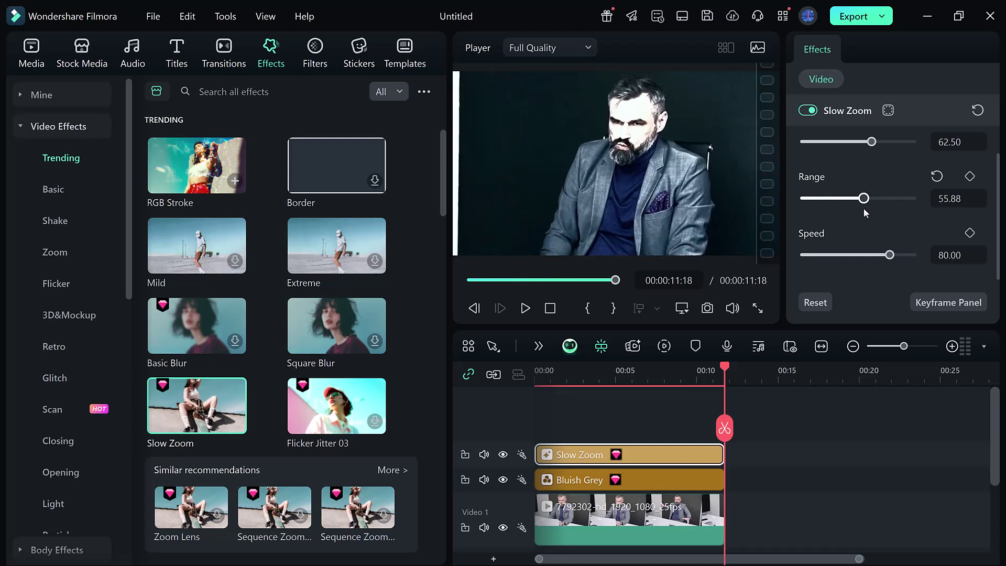
Export the project to the Desktop as a 1920×1080 MP4 named Video
click(850, 19)
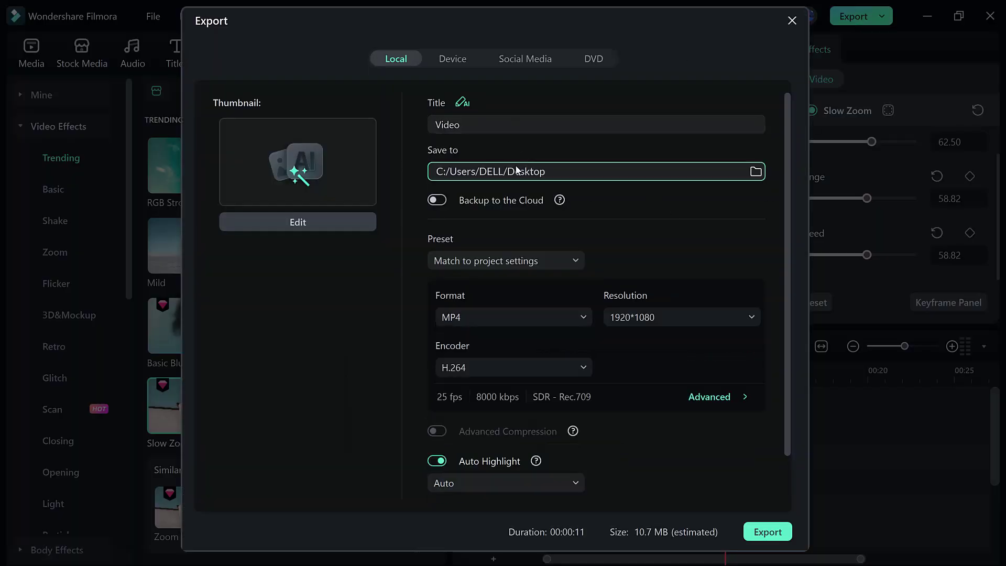
scroll(531, 362, down, 1)
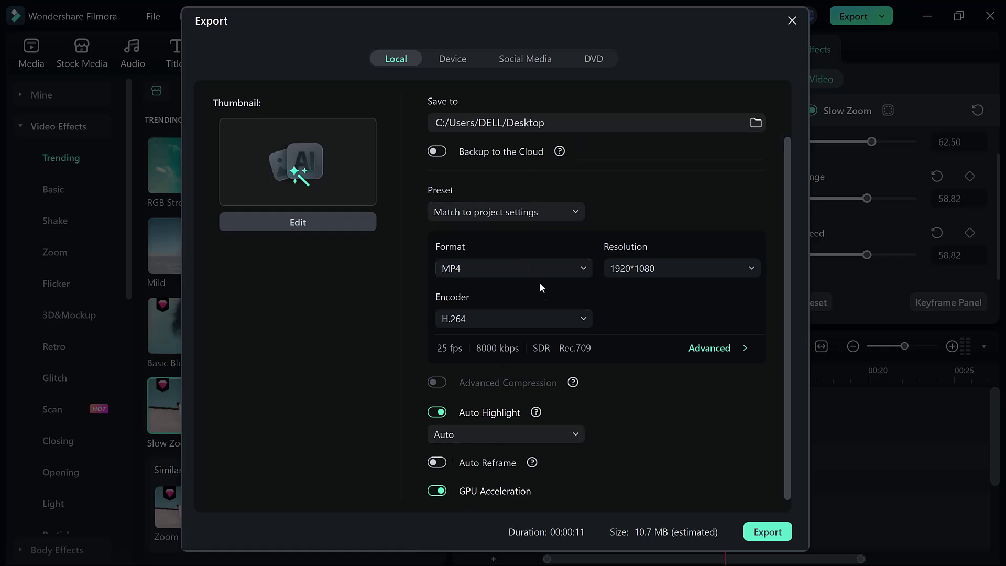
click(753, 529)
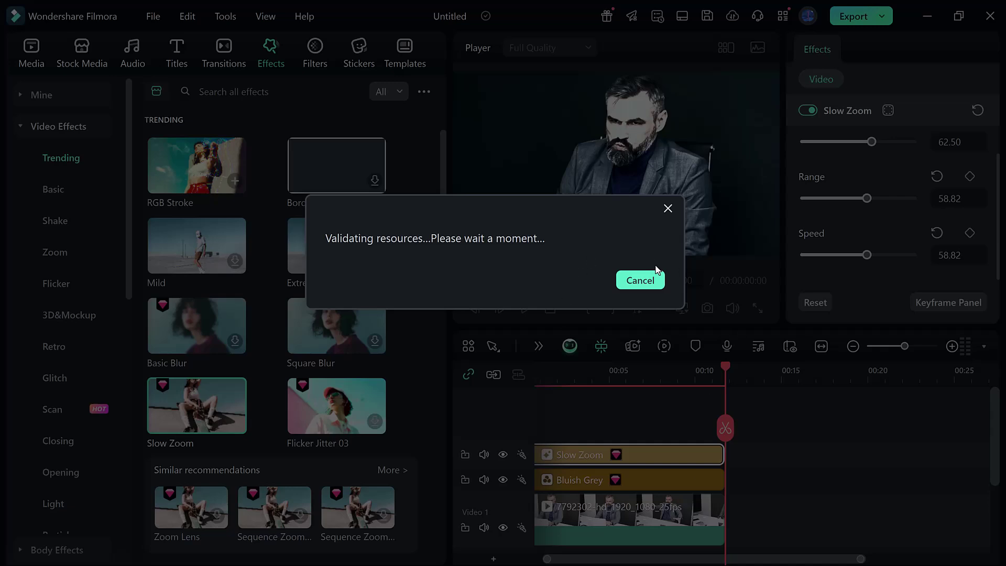